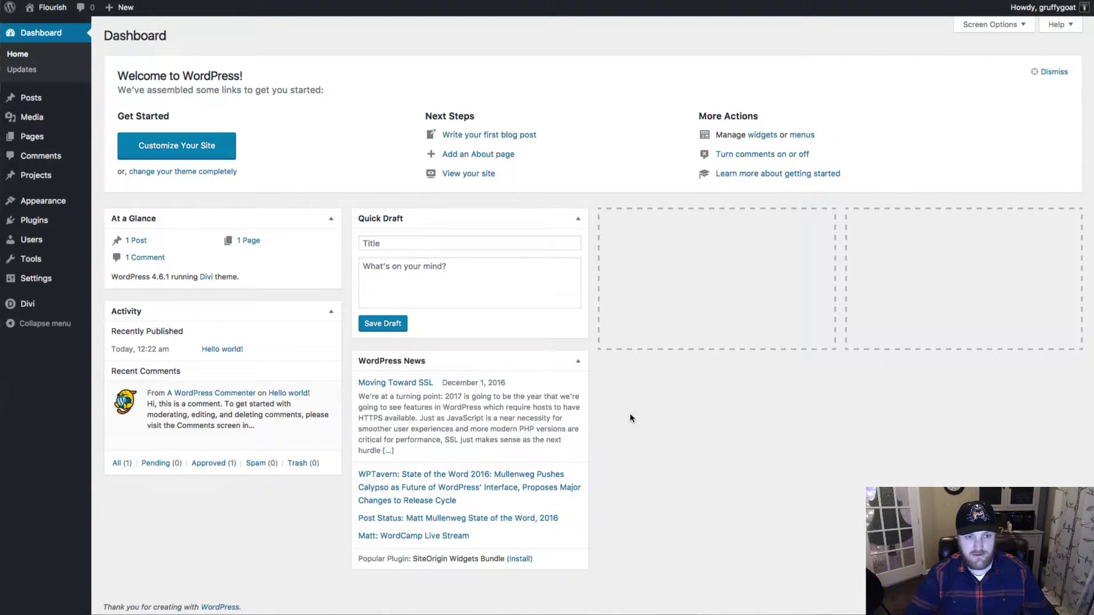
Start adding a new theme and show the form for uploading a zipped theme.
mouse_move(20, 210)
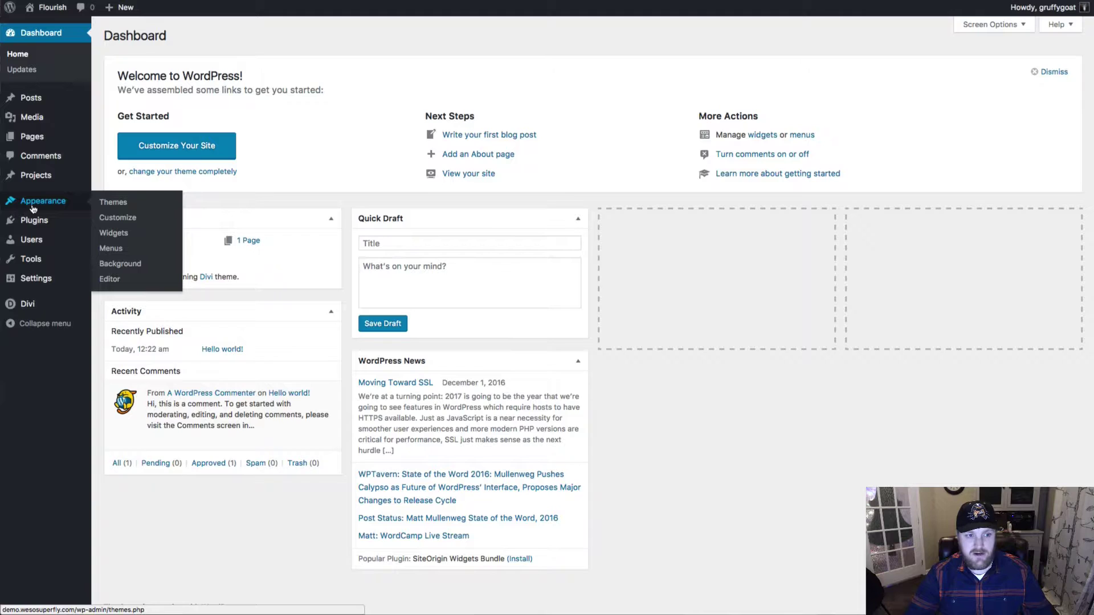
left_click(106, 205)
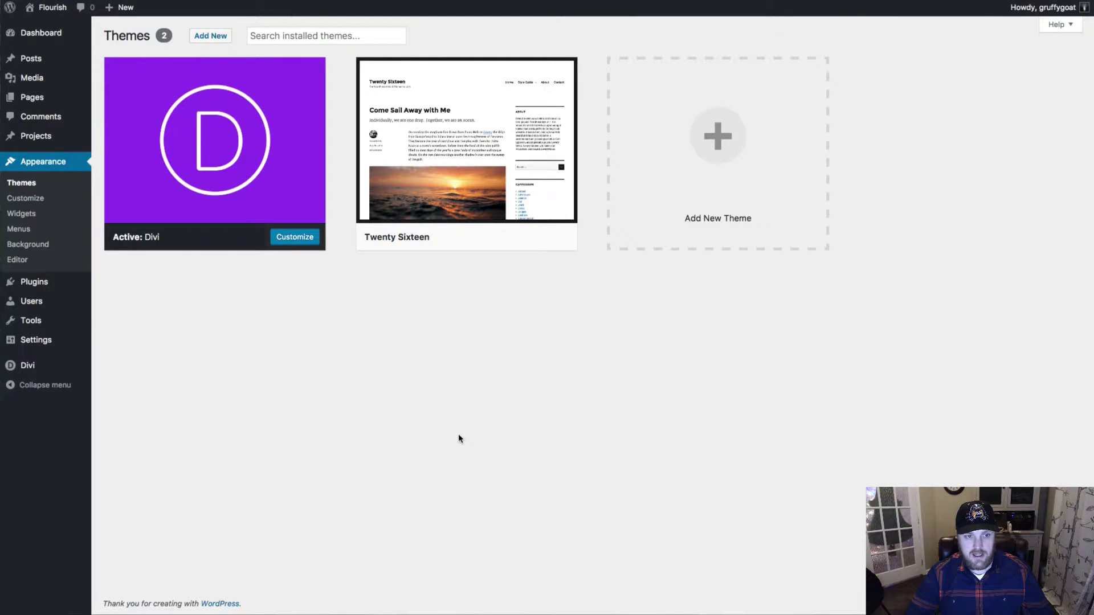
mouse_move(310, 240)
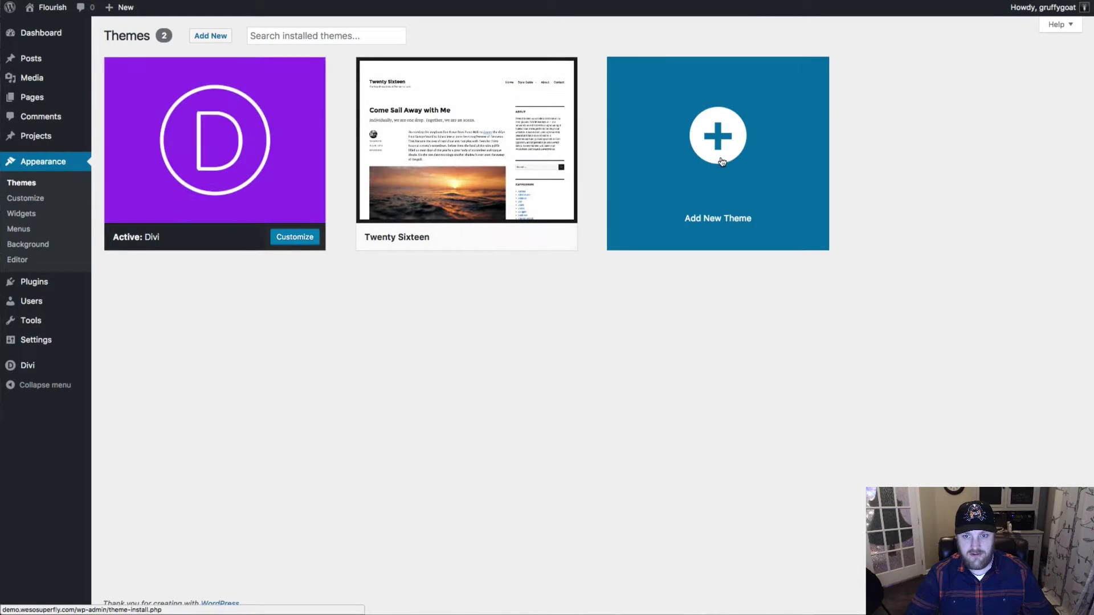
left_click(723, 159)
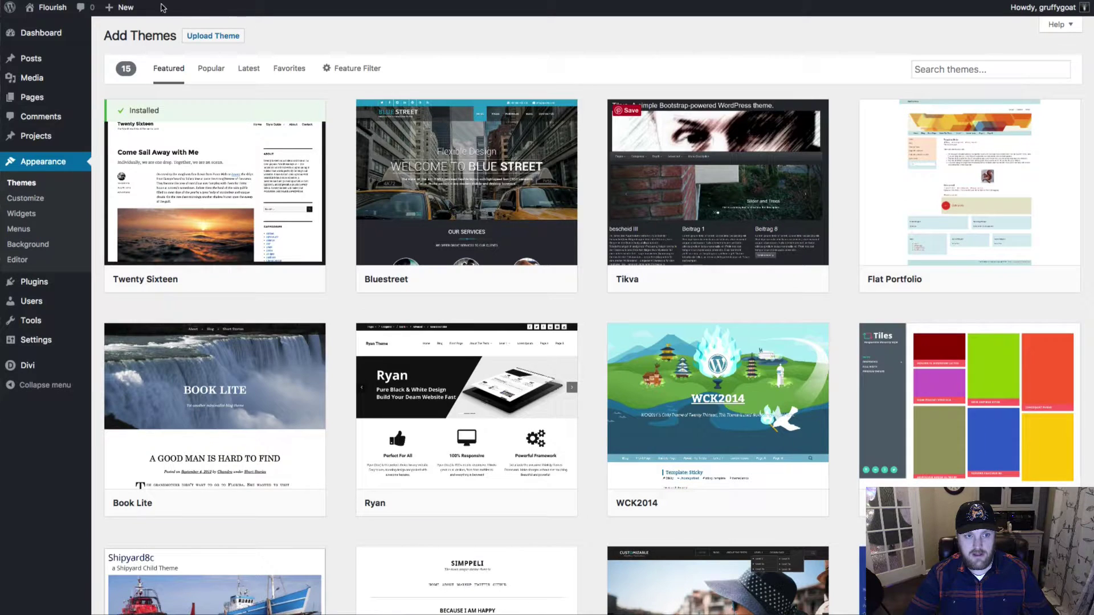
left_click(213, 36)
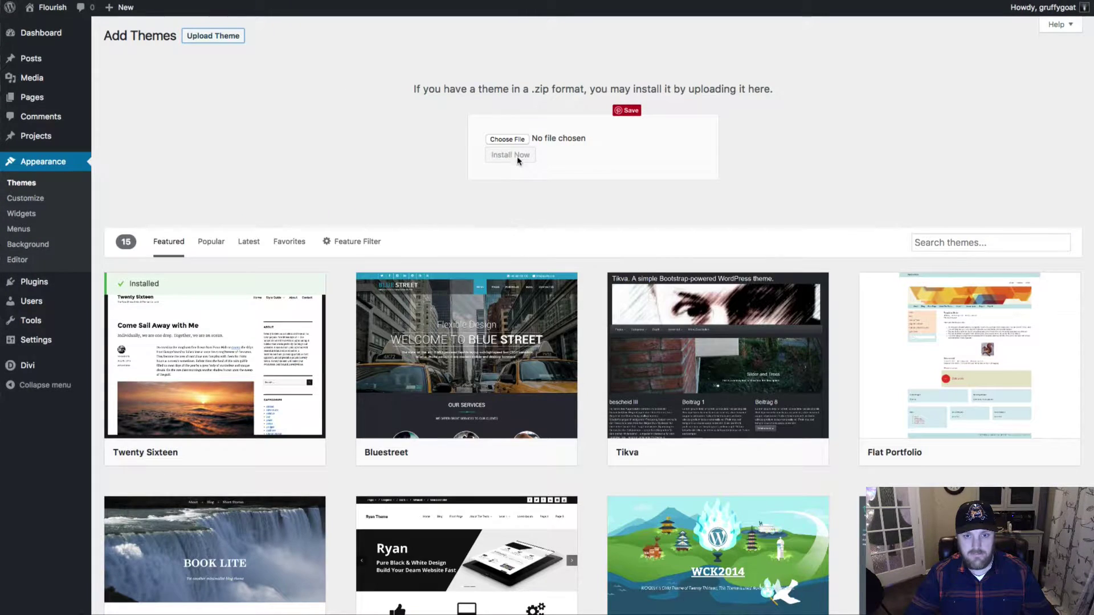
Install the theme from Flourish-Child-Theme.zip in the UNZIP-ME-FIRST-FLOURISH-V2 folder and activate it.
left_click(499, 139)
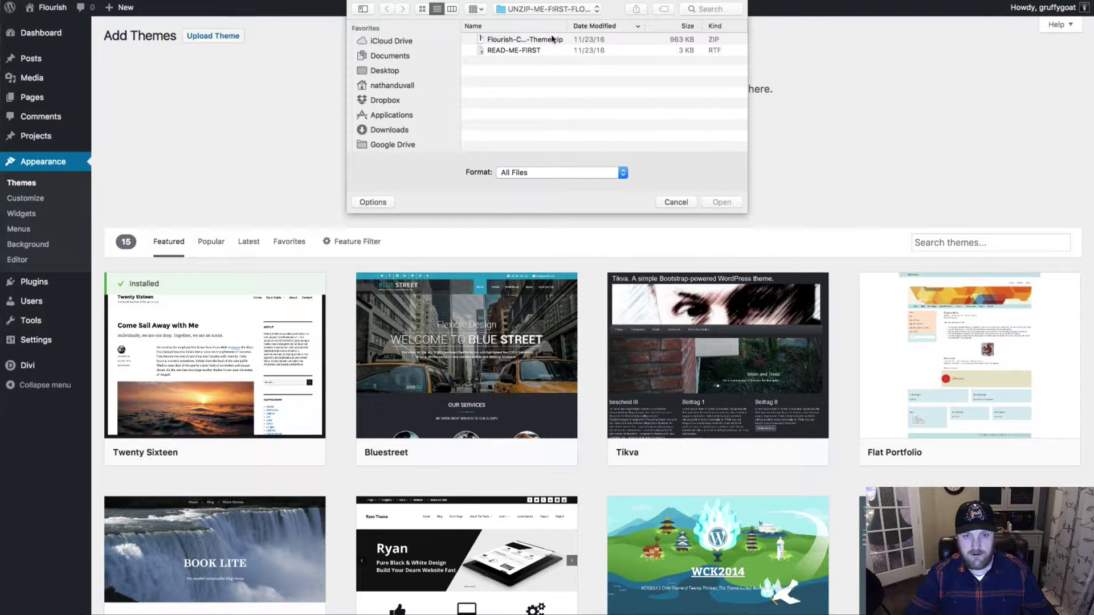
left_click(530, 8)
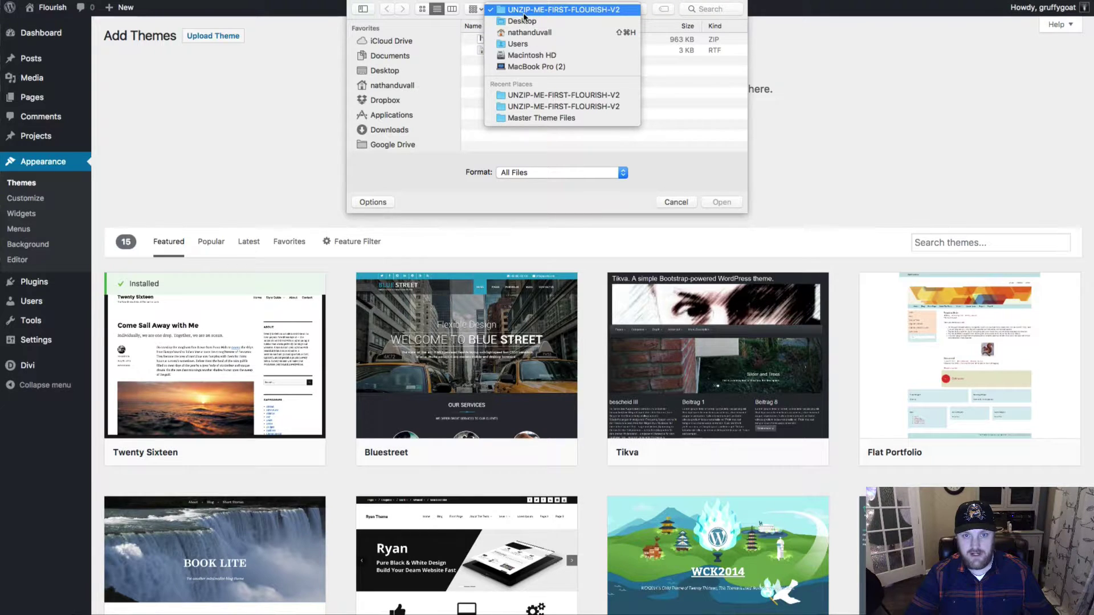
left_click(610, 12)
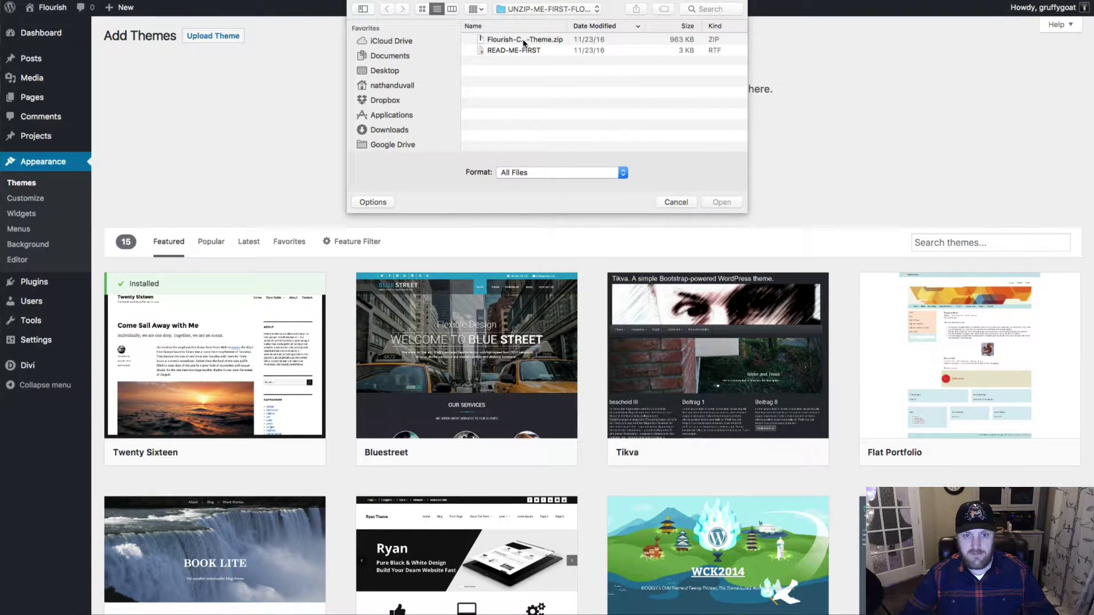
left_click(525, 41)
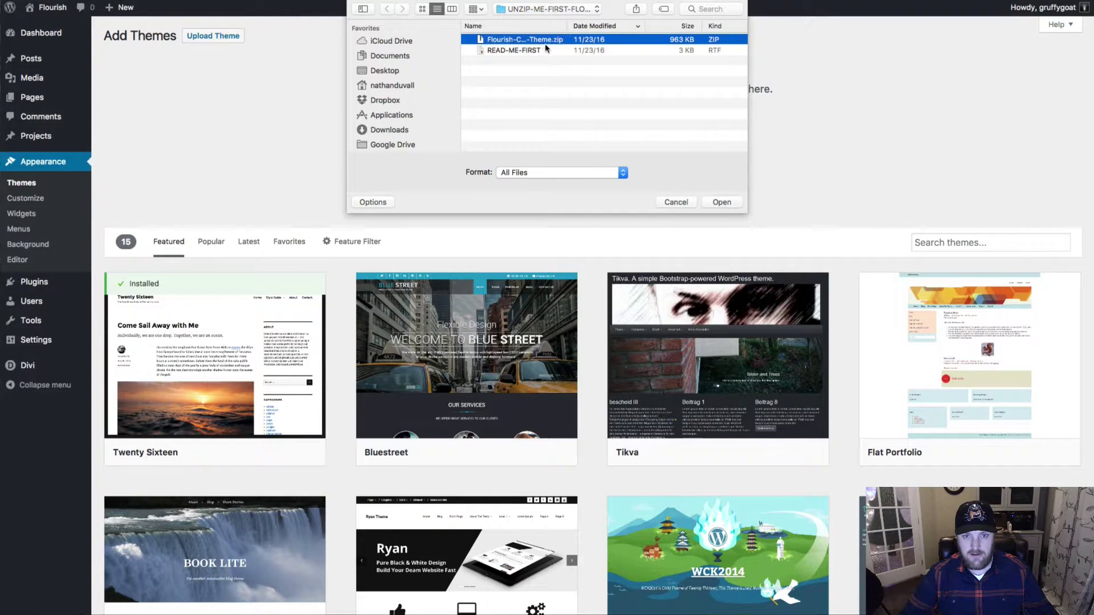
double_click(522, 39)
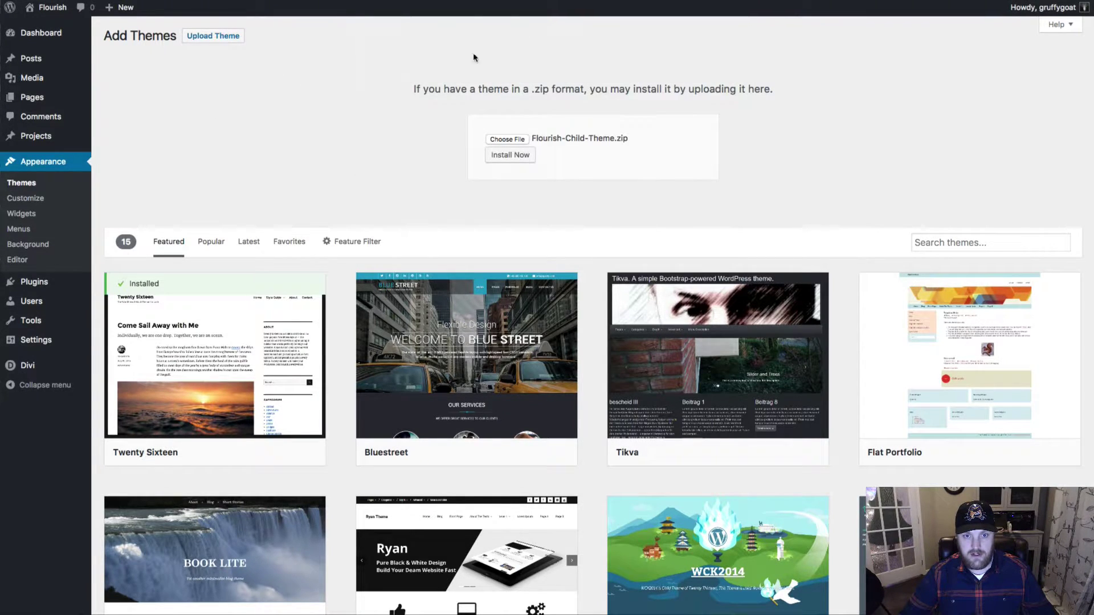
left_click(505, 157)
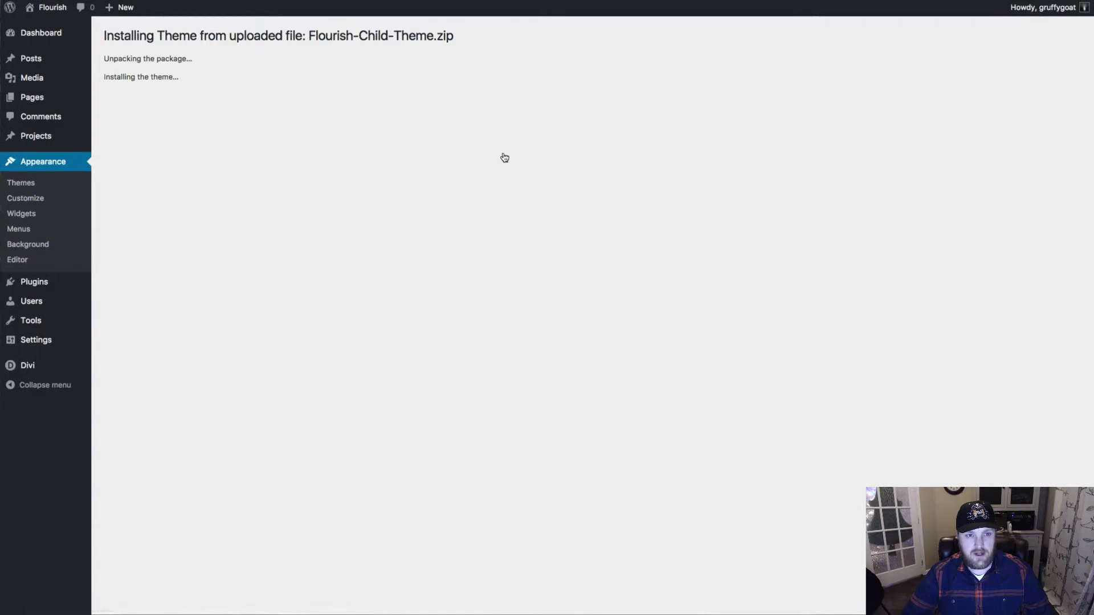
left_click(163, 151)
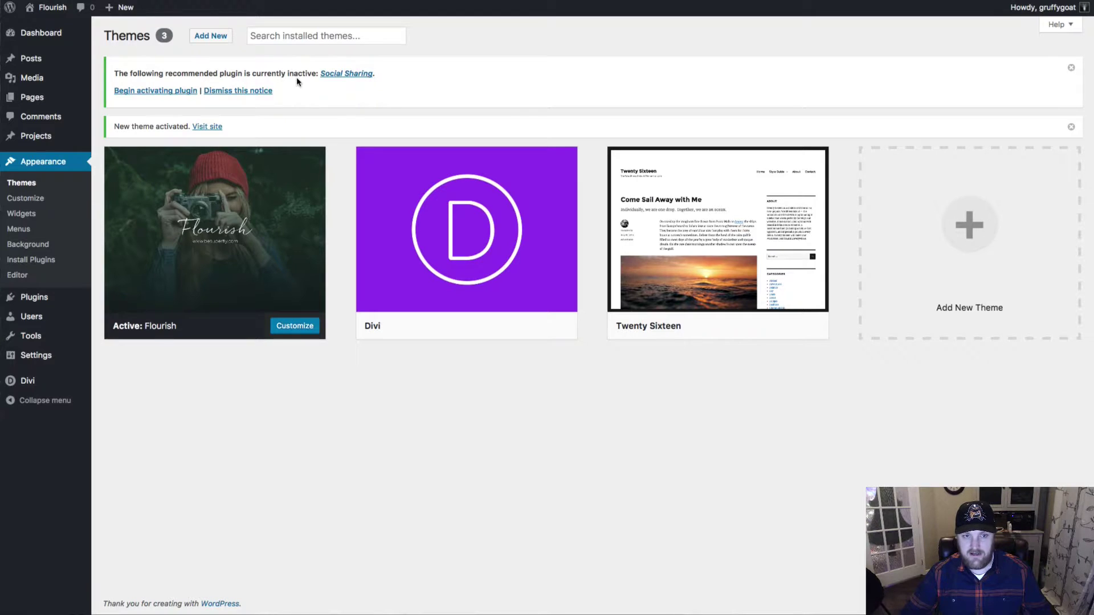
Apply the Install bulk action to the recommended Social Sharing plugin and activate the plugin.
left_click(147, 93)
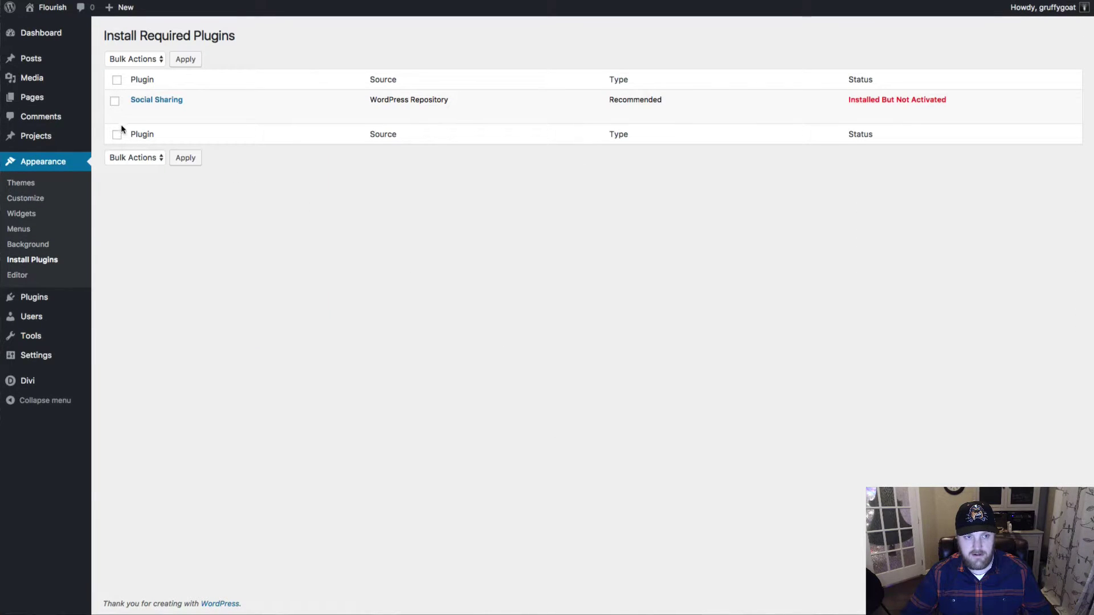
left_click(117, 79)
left_click(134, 159)
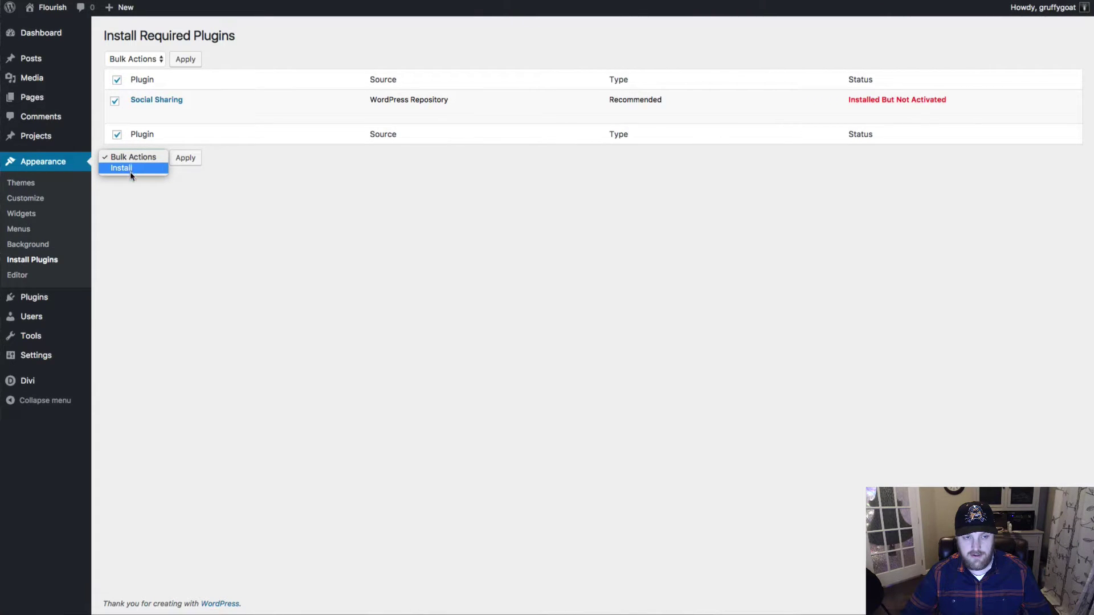
left_click(129, 171)
left_click(183, 160)
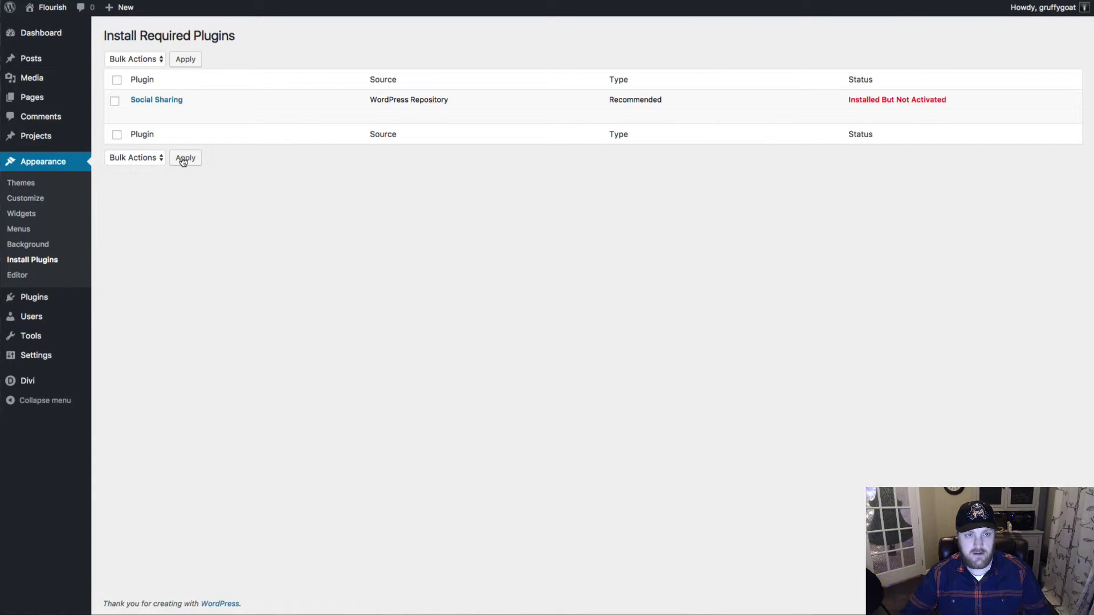
left_click(143, 112)
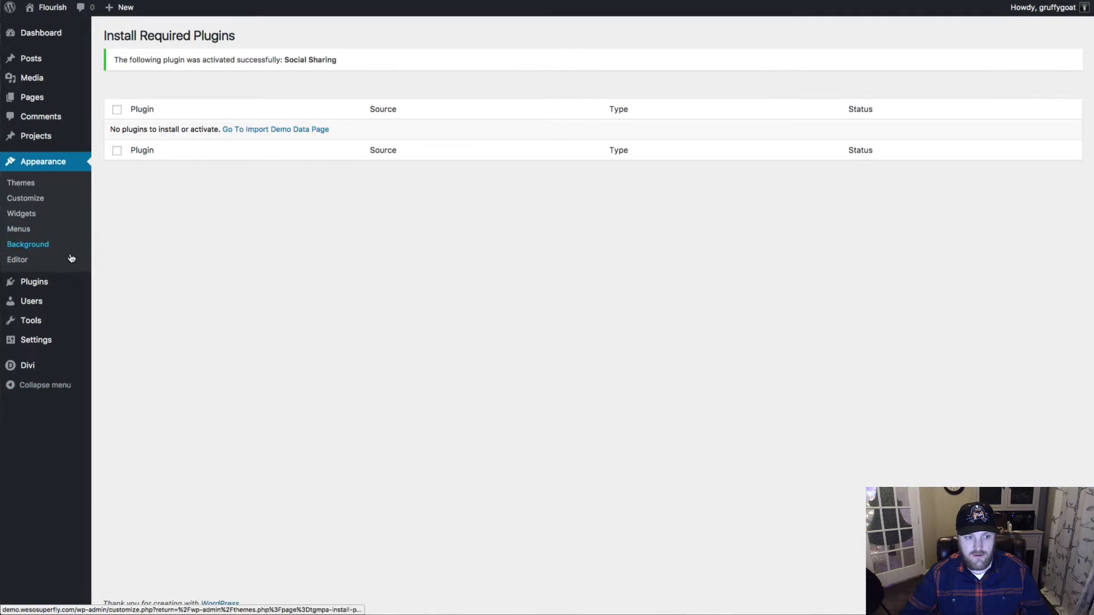
Import the child theme's demo data from Divi's Import Demo Data page.
mouse_move(27, 367)
left_click(108, 460)
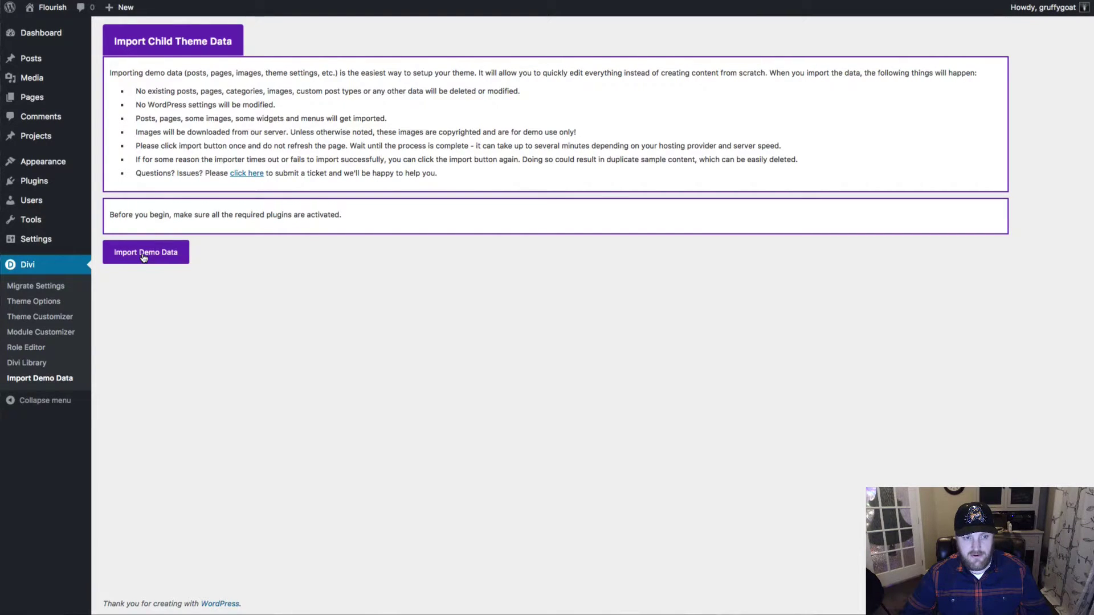
left_click(143, 258)
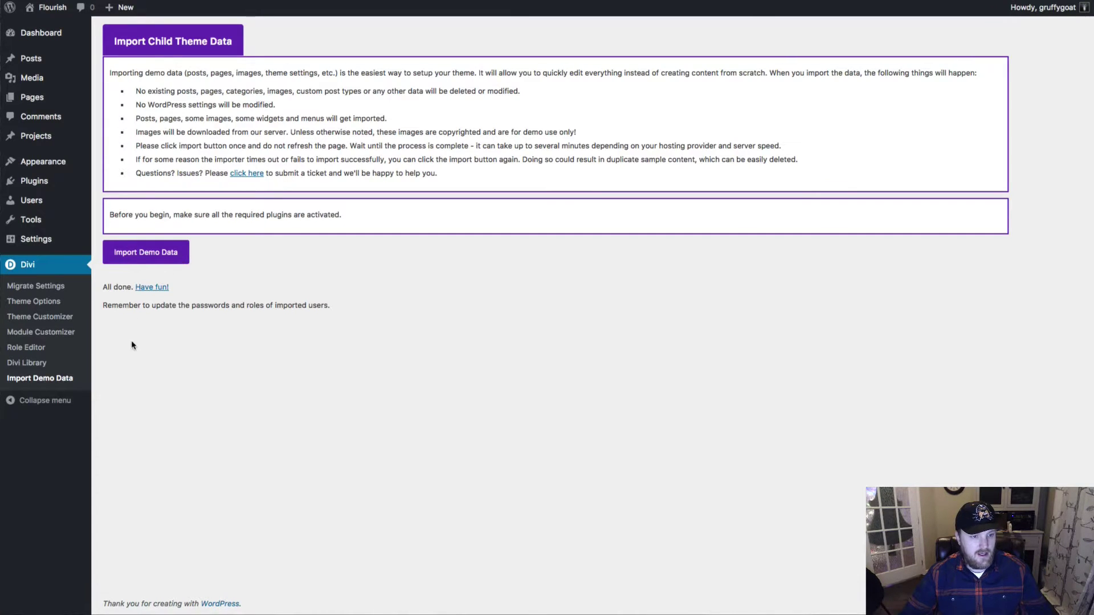
Move the default "Hello world!" post from the posts list to the trash.
left_click(30, 58)
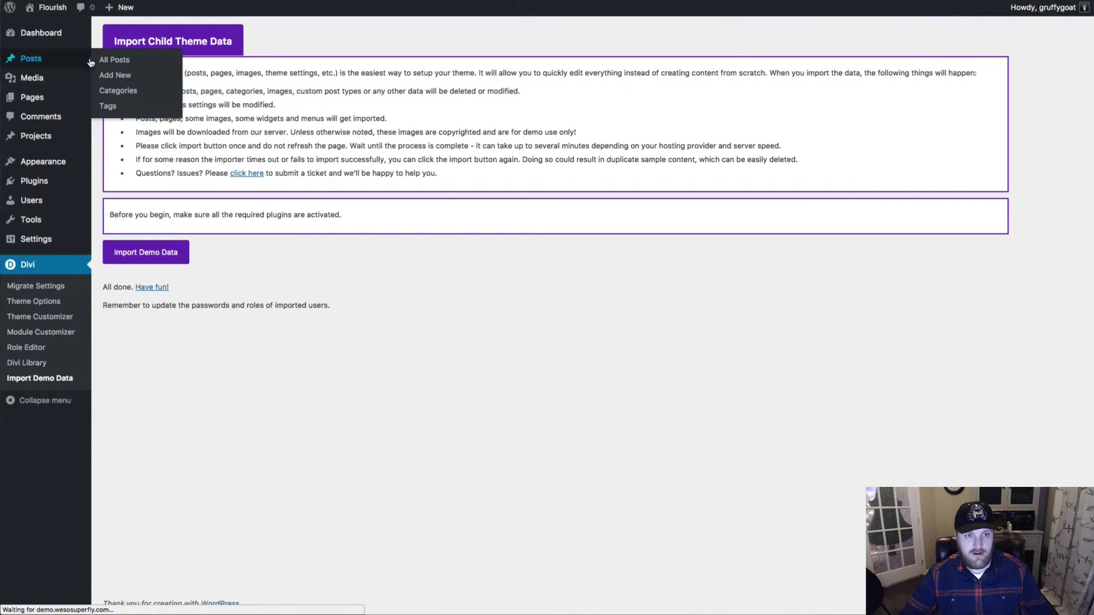
mouse_move(142, 118)
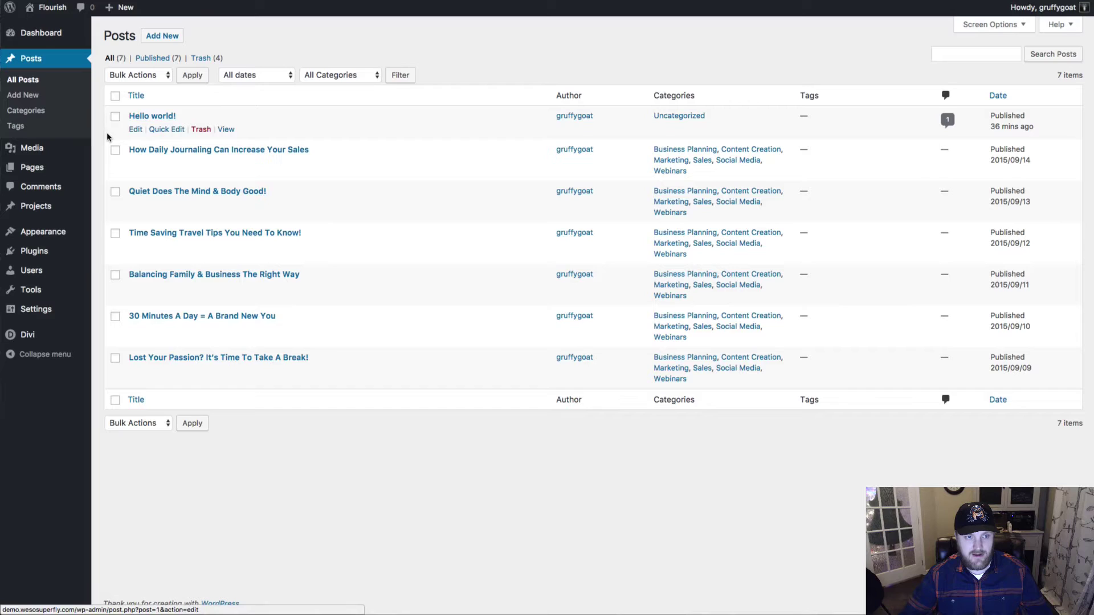
left_click(201, 130)
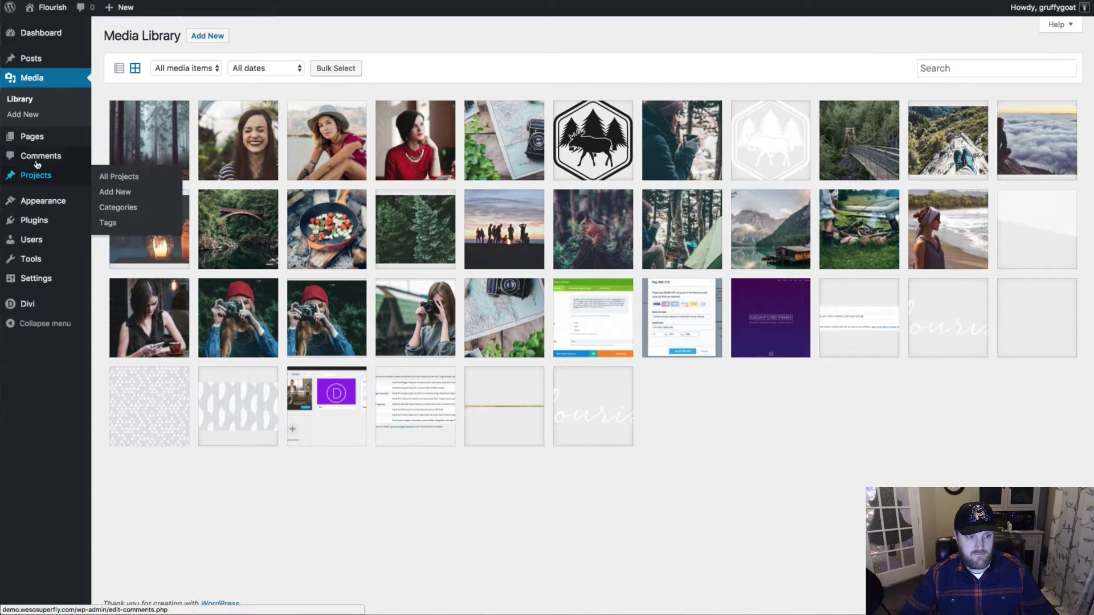
Review the imported pages list and the layouts in the Divi Library.
left_click(26, 137)
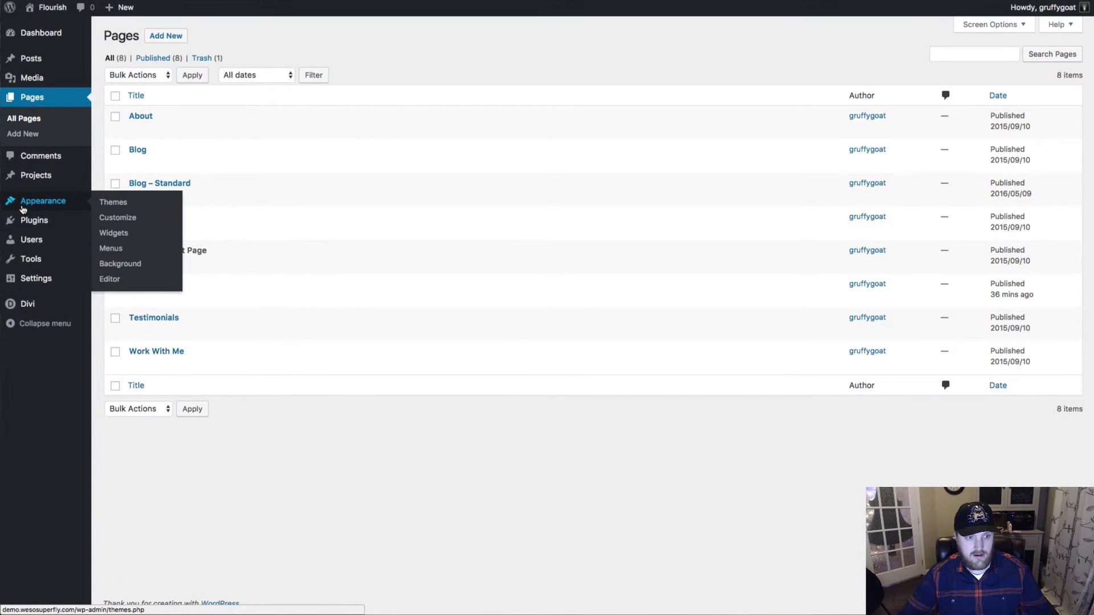
mouse_move(28, 277)
mouse_move(27, 303)
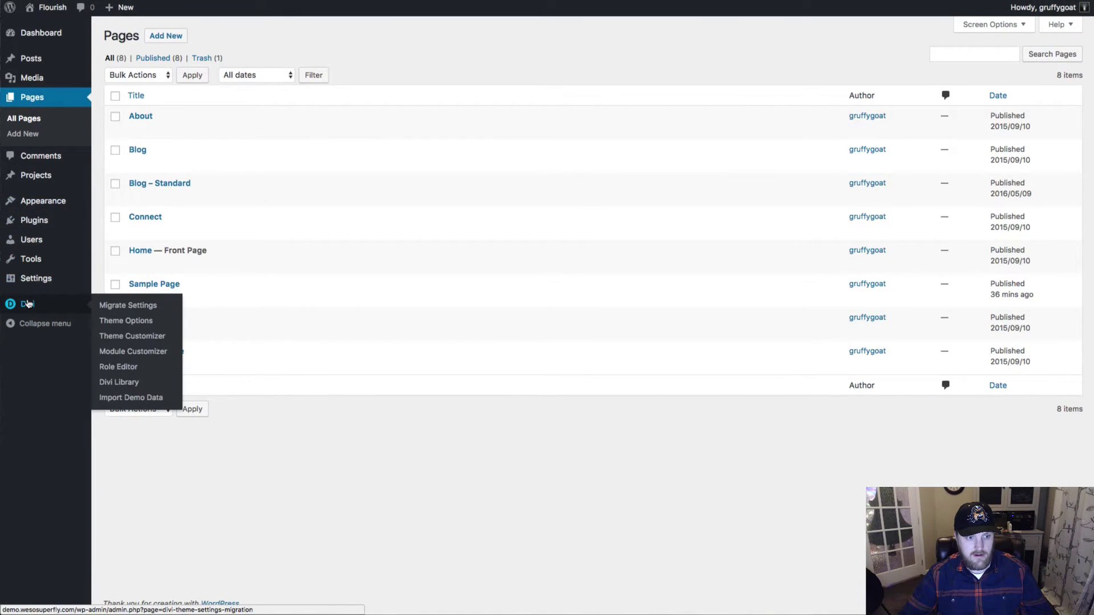
left_click(119, 381)
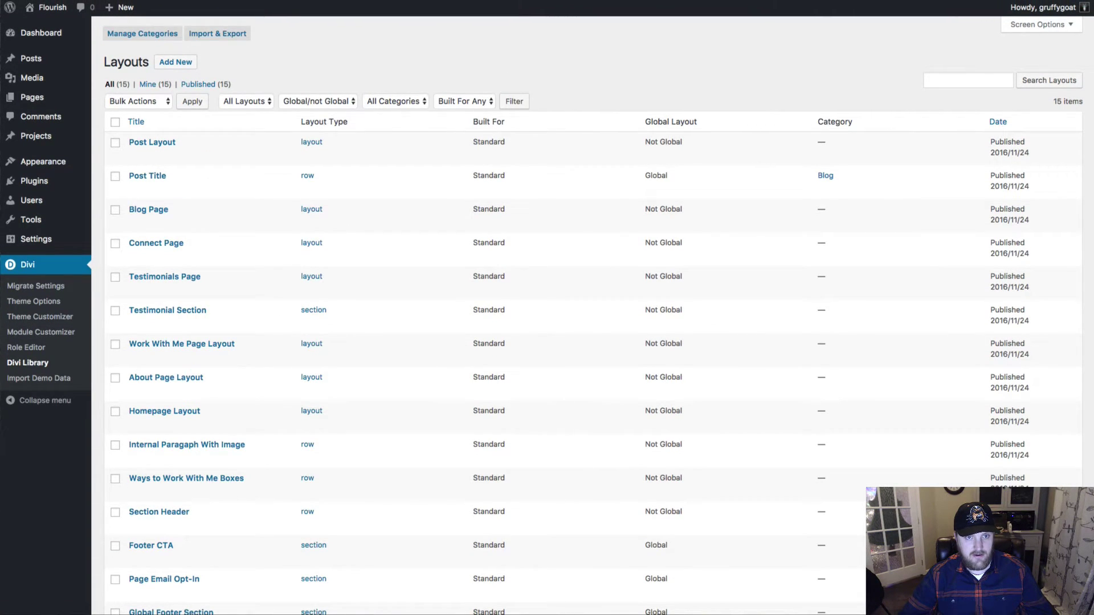
Switch to the live site and examine the Flourish home page from the header image to the footer credits.
key("ctrl+Tab")
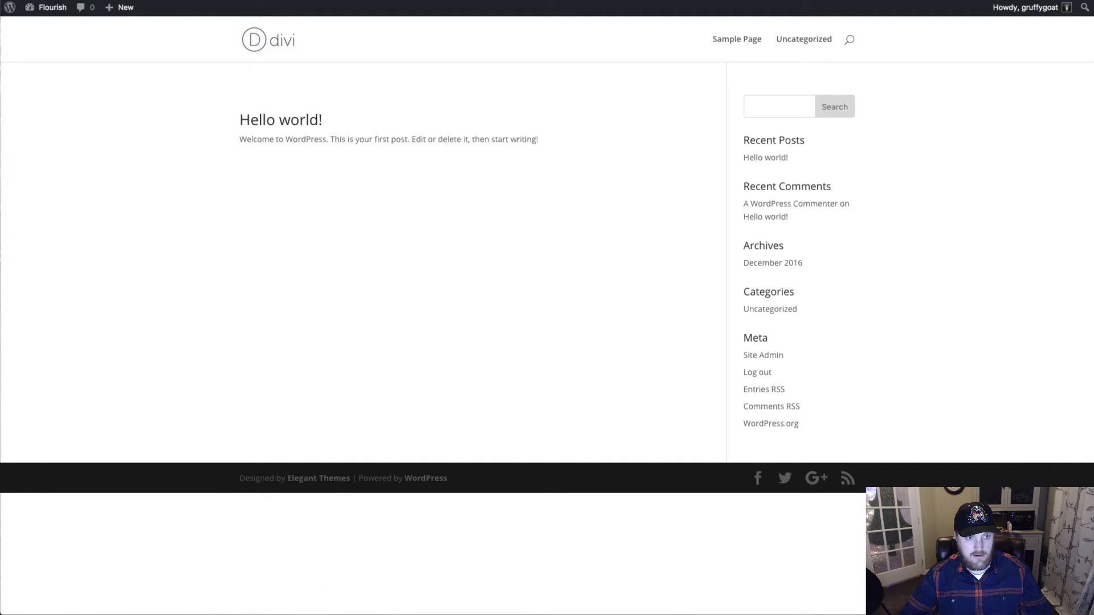
left_click(767, 351)
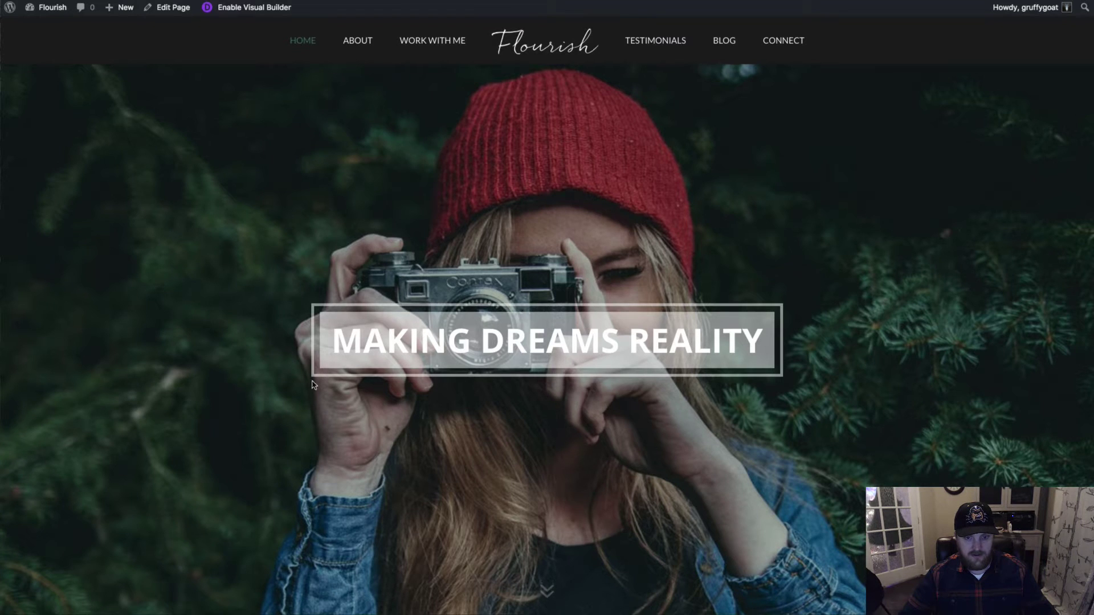
scroll(311, 390, "down", 3)
scroll(310, 391, "down", 10)
scroll(310, 386, "up", 4)
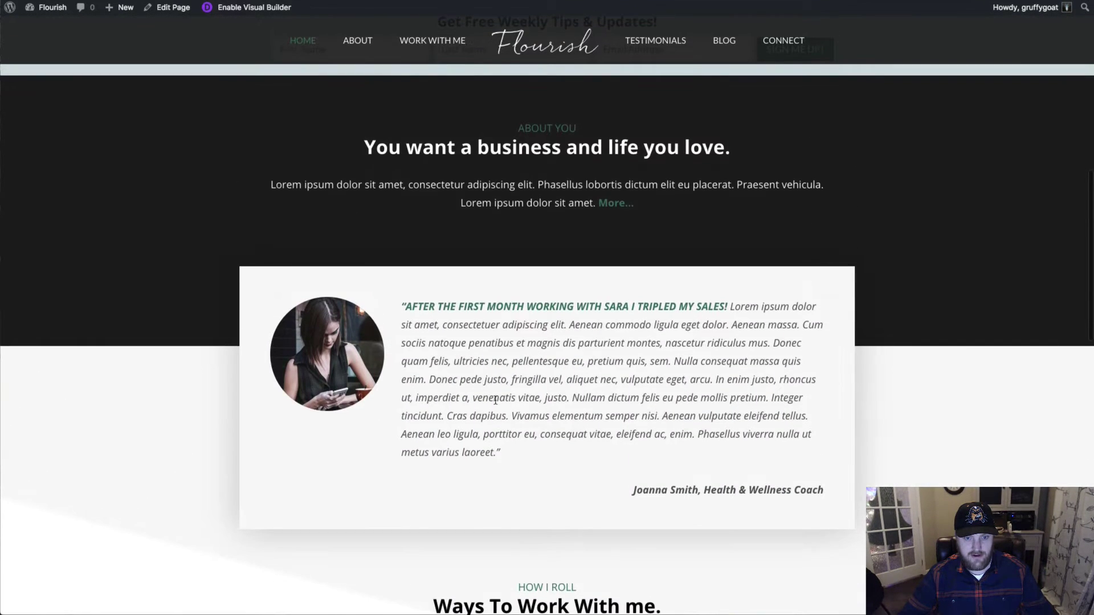
scroll(494, 402, "down", 4)
scroll(404, 432, "down", 3)
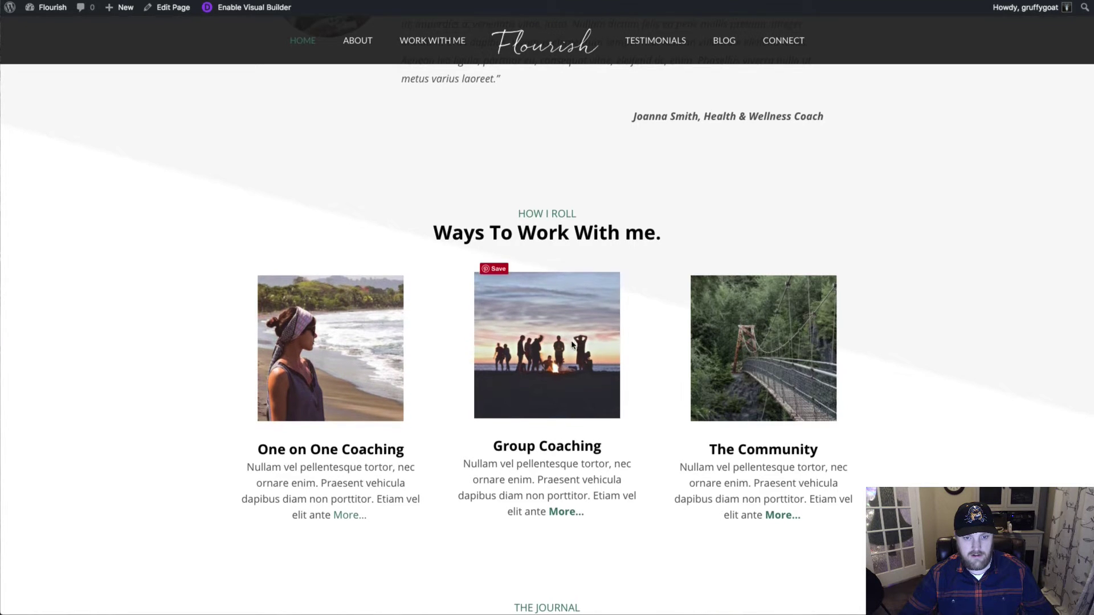
scroll(742, 374, "down", 8)
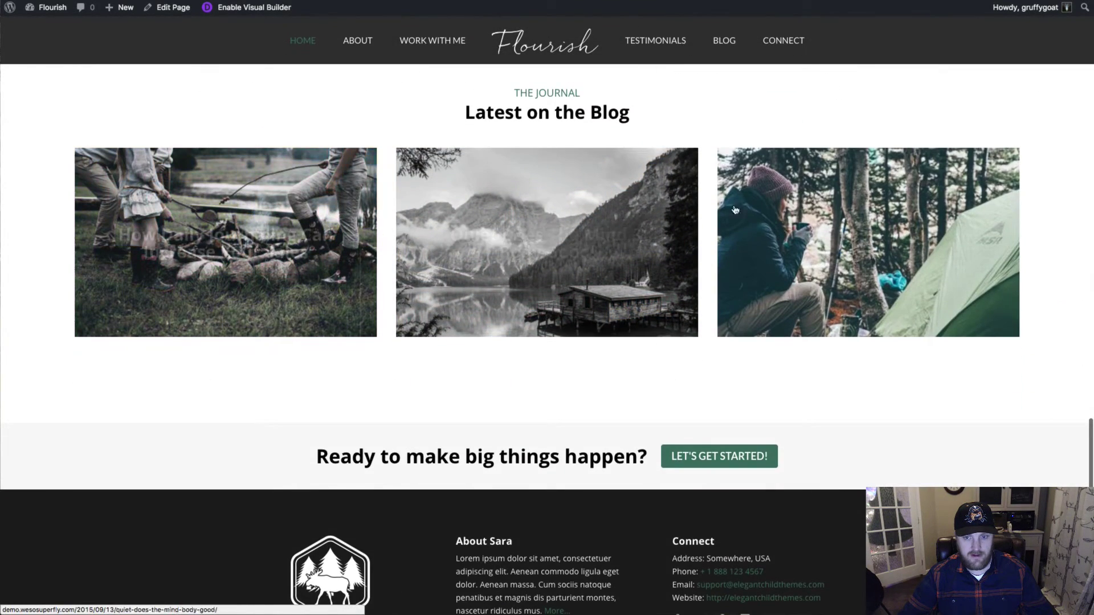
scroll(779, 366, "down", 2)
scroll(779, 371, "up", 3)
scroll(744, 253, "down", 4)
scroll(745, 257, "up", 10)
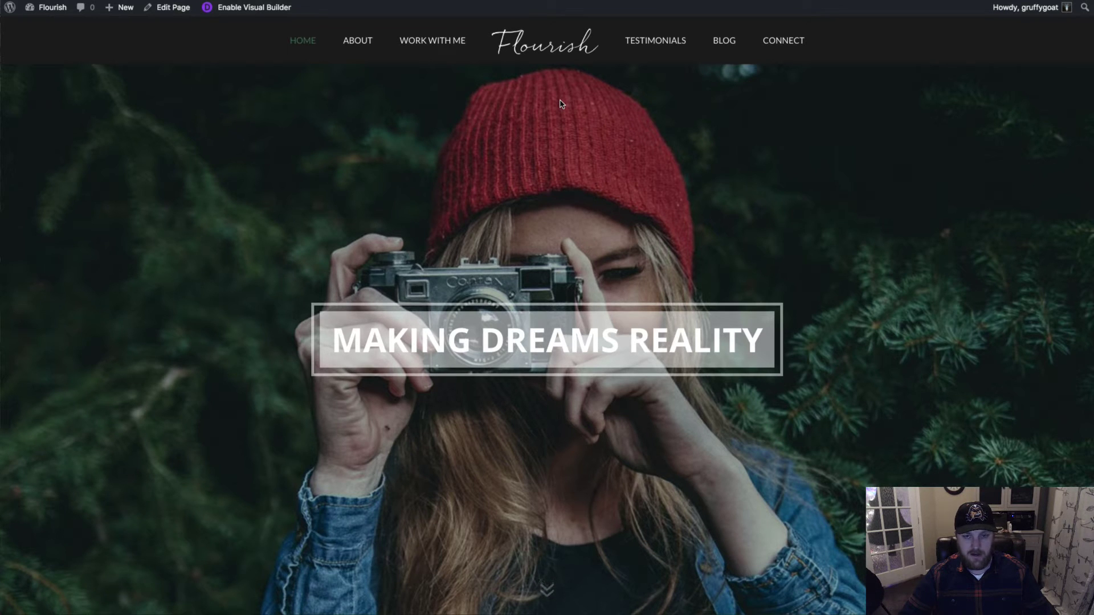
scroll(403, 136, "down", 2)
scroll(402, 135, "up", 2)
scroll(603, 320, "down", 20)
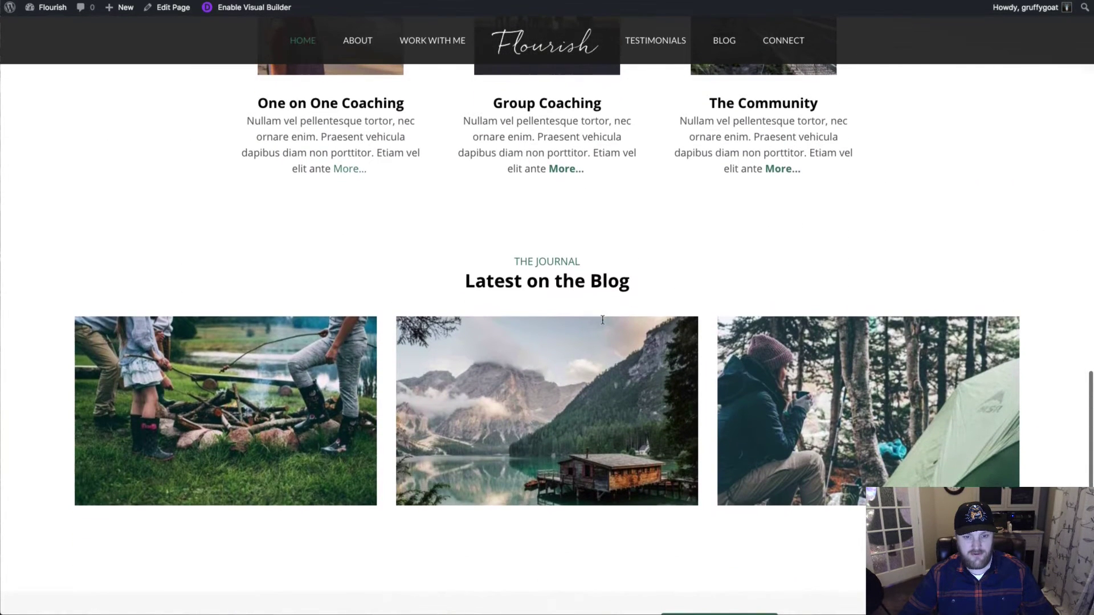
scroll(391, 422, "down", 5)
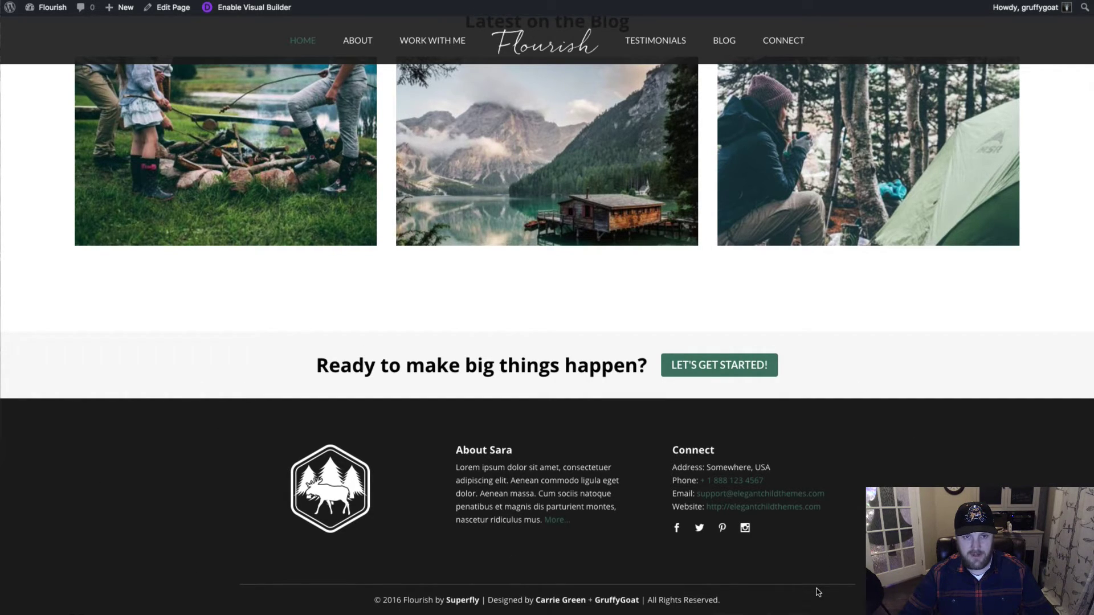
left_click_drag(600, 609, 345, 604)
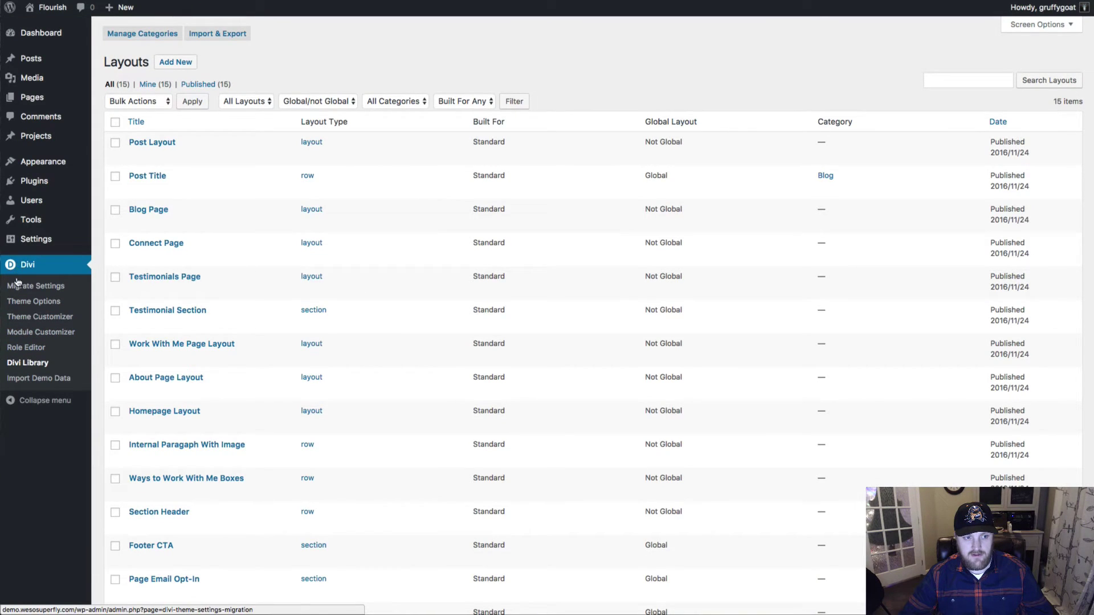
Open the footer's Bottom Bar settings in the Divi Theme Customizer.
left_click(18, 317)
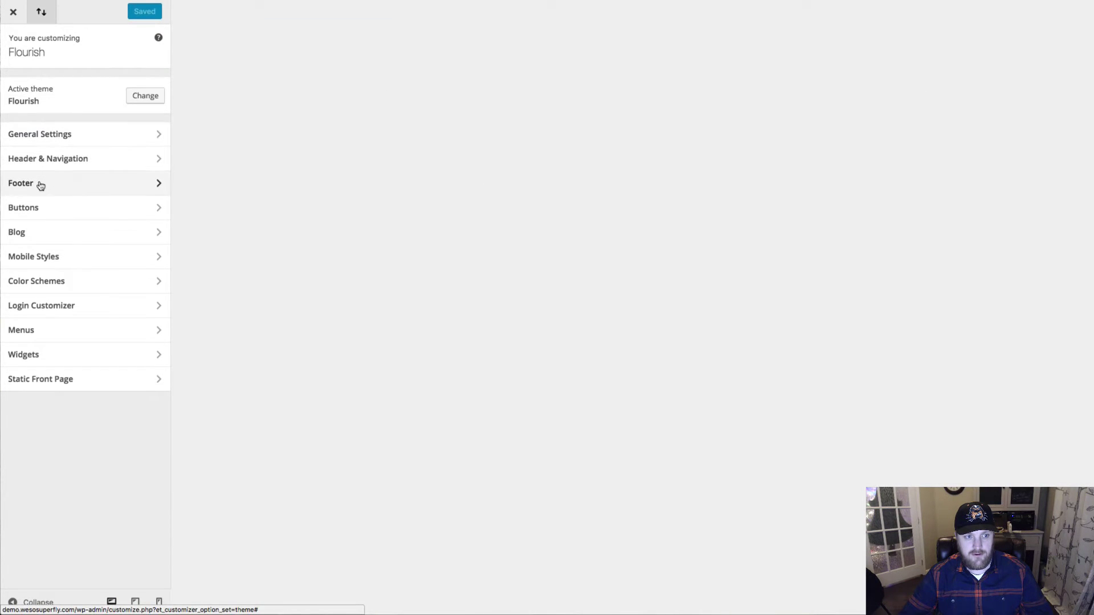
left_click(39, 185)
left_click(38, 184)
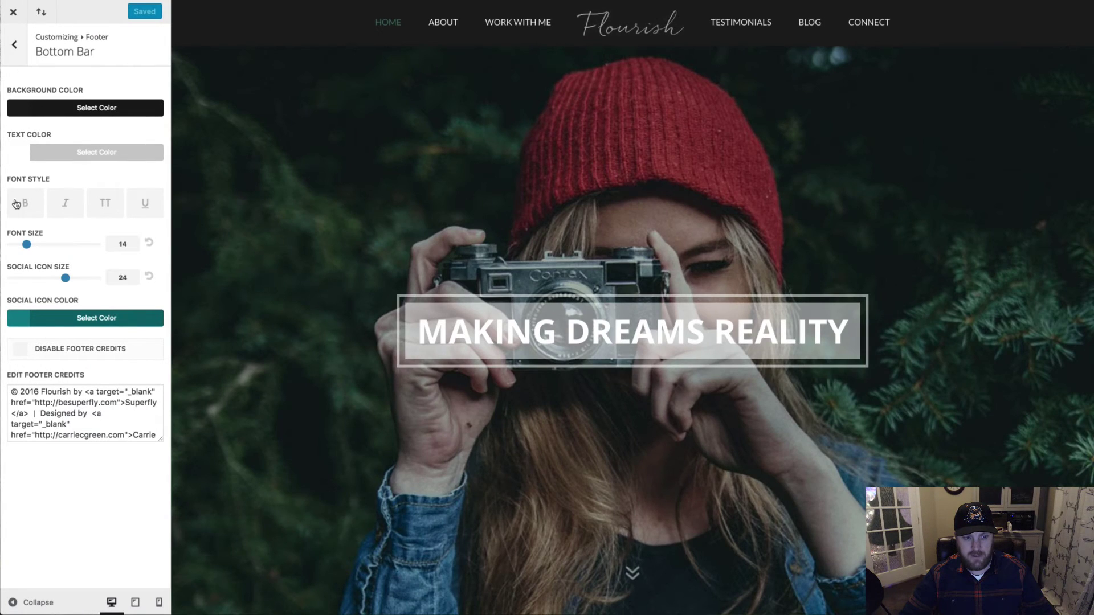
Examine the footer credits text and compare it with the footer in the site preview, and close the Theme Customizer.
left_click_drag(10, 391, 149, 445)
left_click(10, 391)
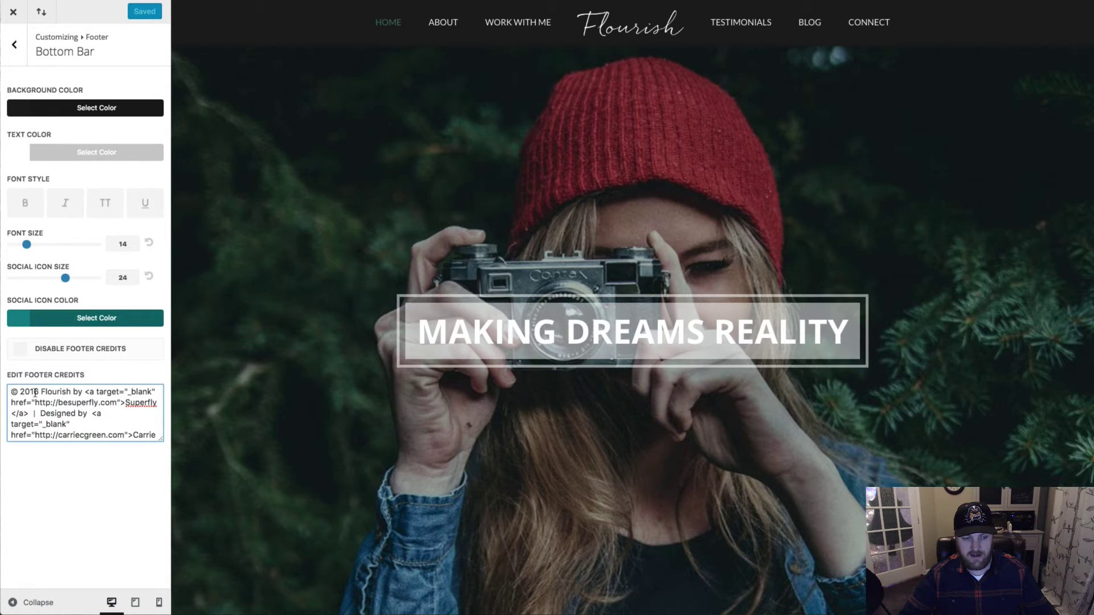
scroll(464, 432, "down", 15)
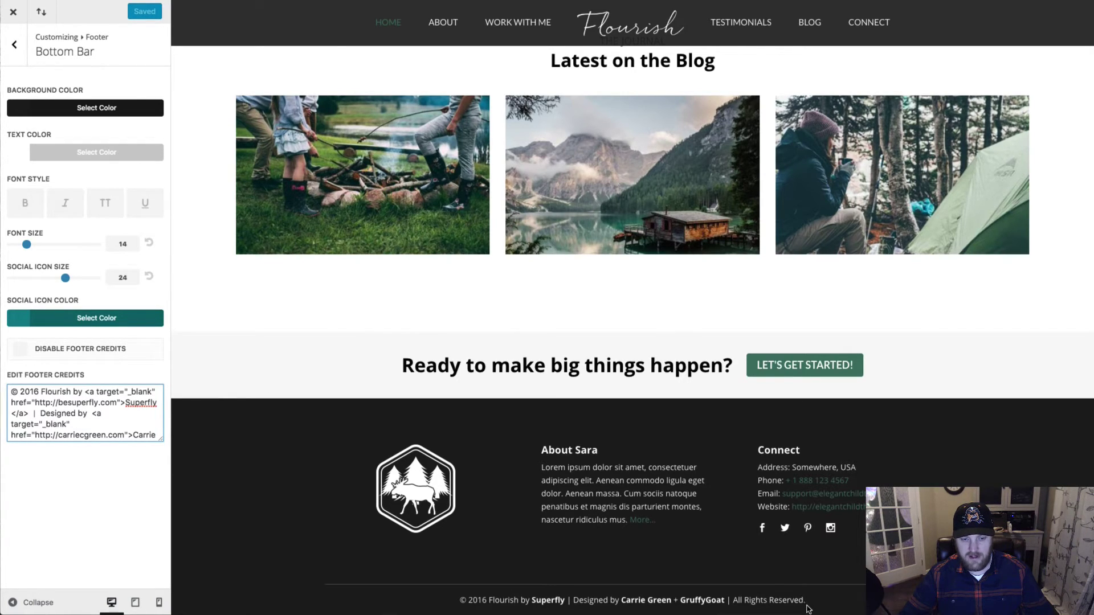
triple_click(314, 507)
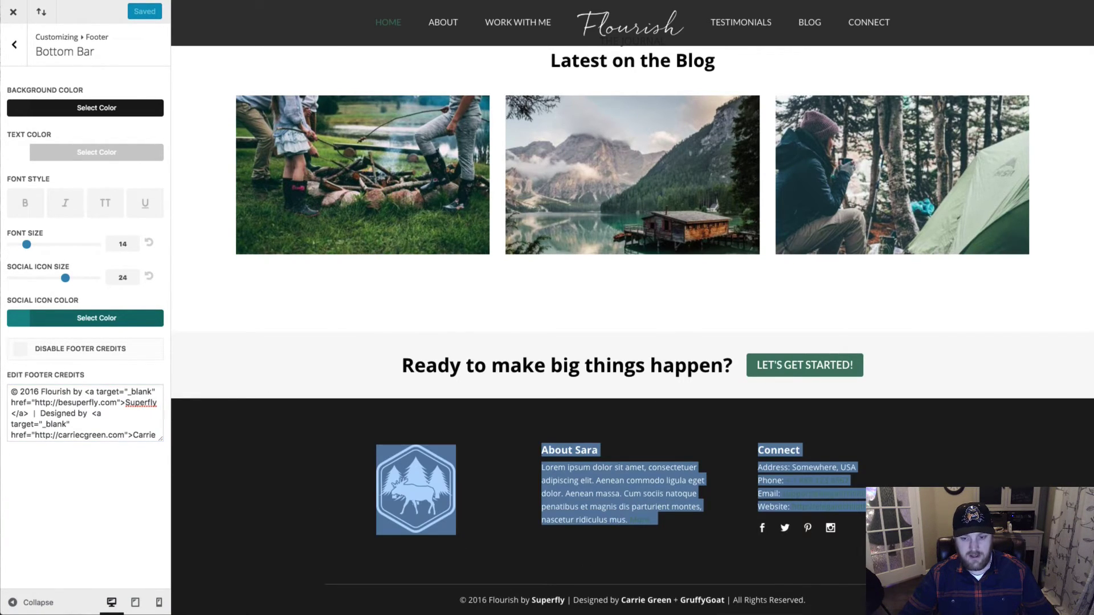
left_click(313, 507)
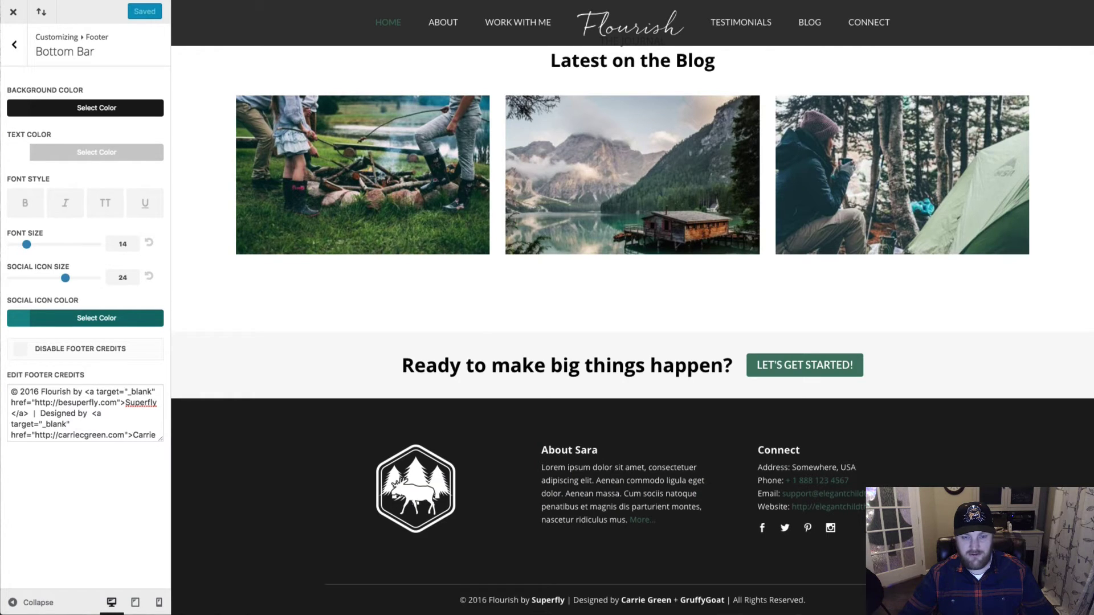
left_click(10, 13)
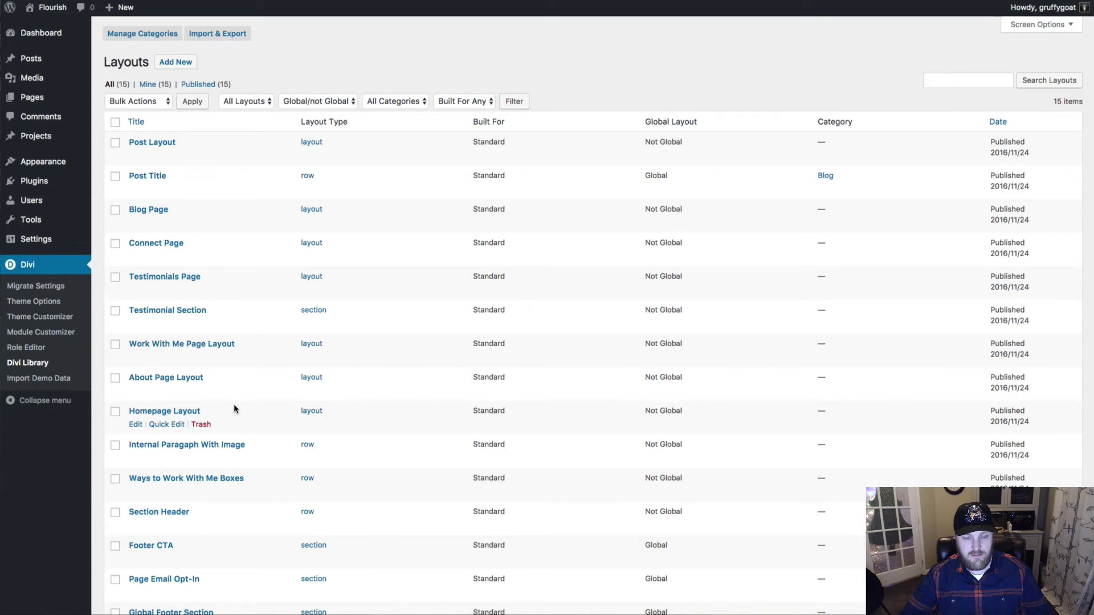
Open the Global Footer Section layout from the Divi Library to view its modules.
scroll(233, 404, "down", 3)
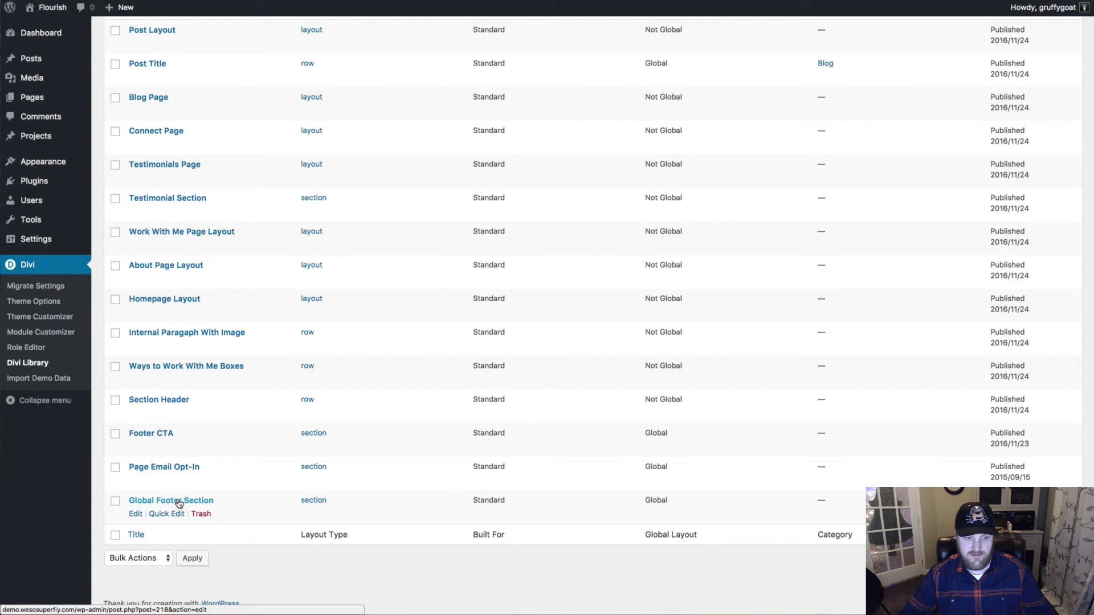
left_click(141, 503)
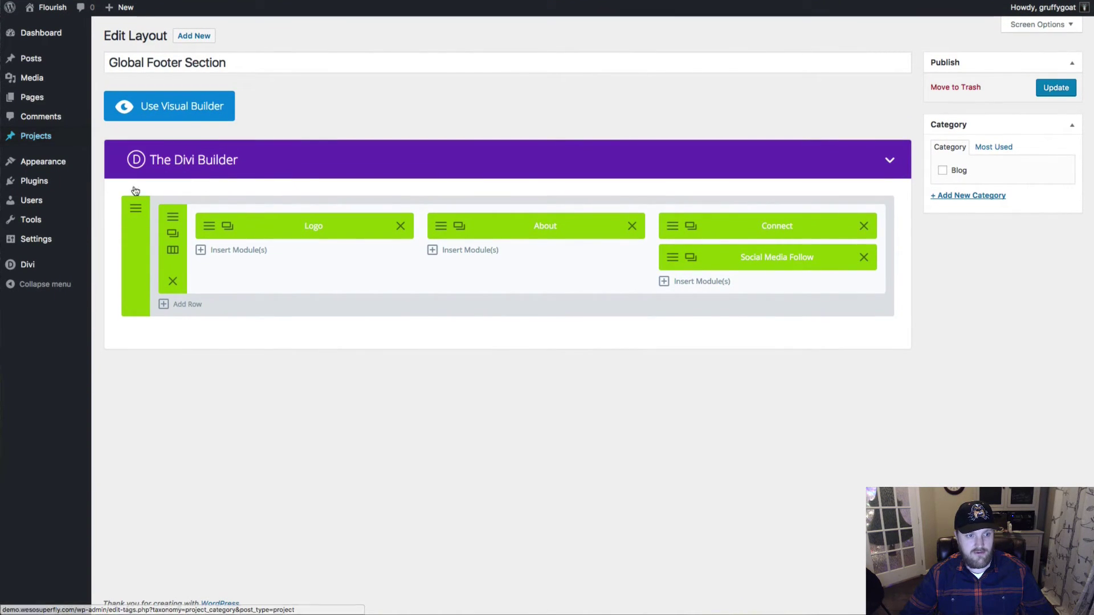
Review the Login Customizer's setting categories in the Divi Theme Customizer, and close the customizer.
mouse_move(17, 264)
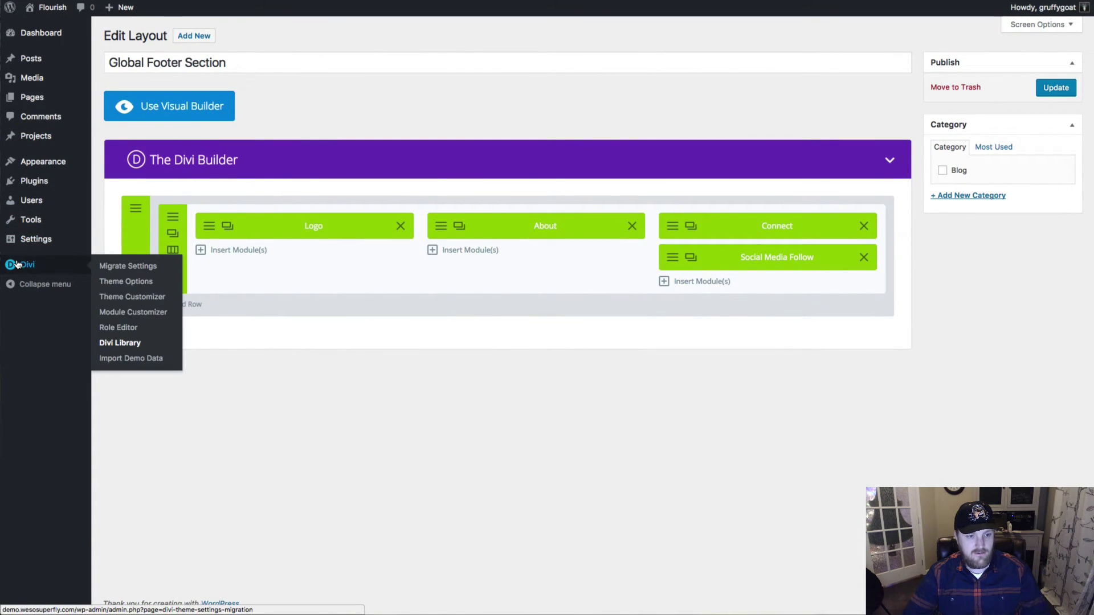
left_click(109, 298)
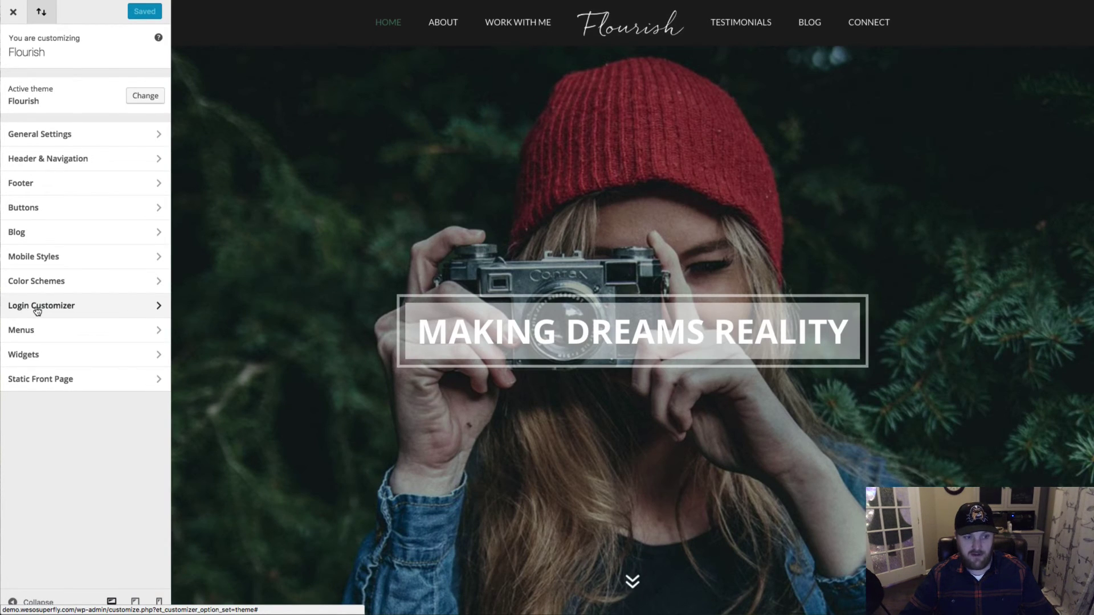
left_click(36, 306)
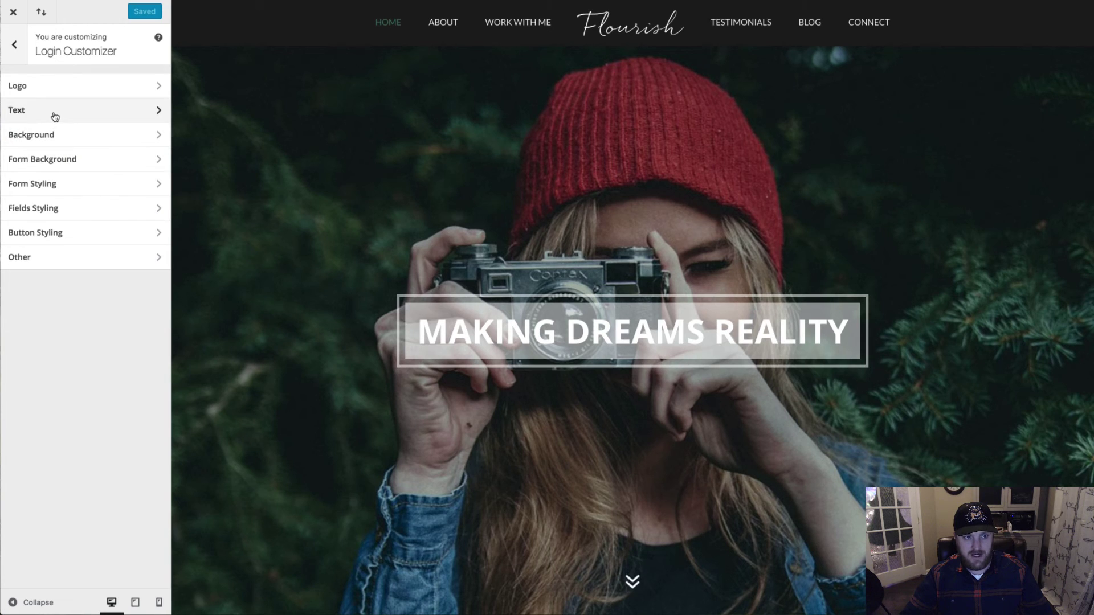
left_click(6, 45)
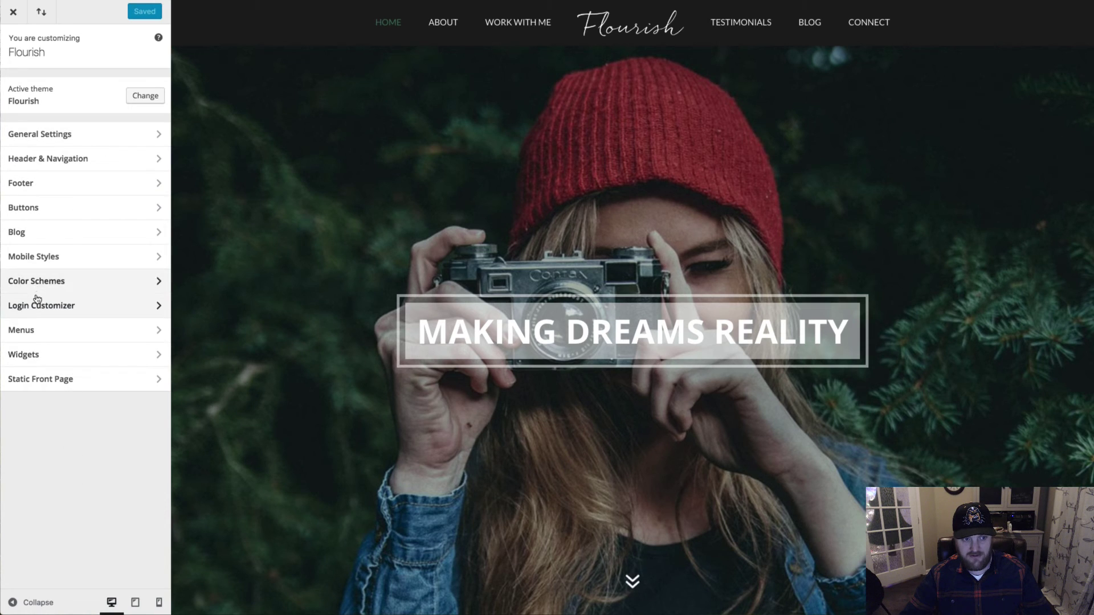
left_click(14, 13)
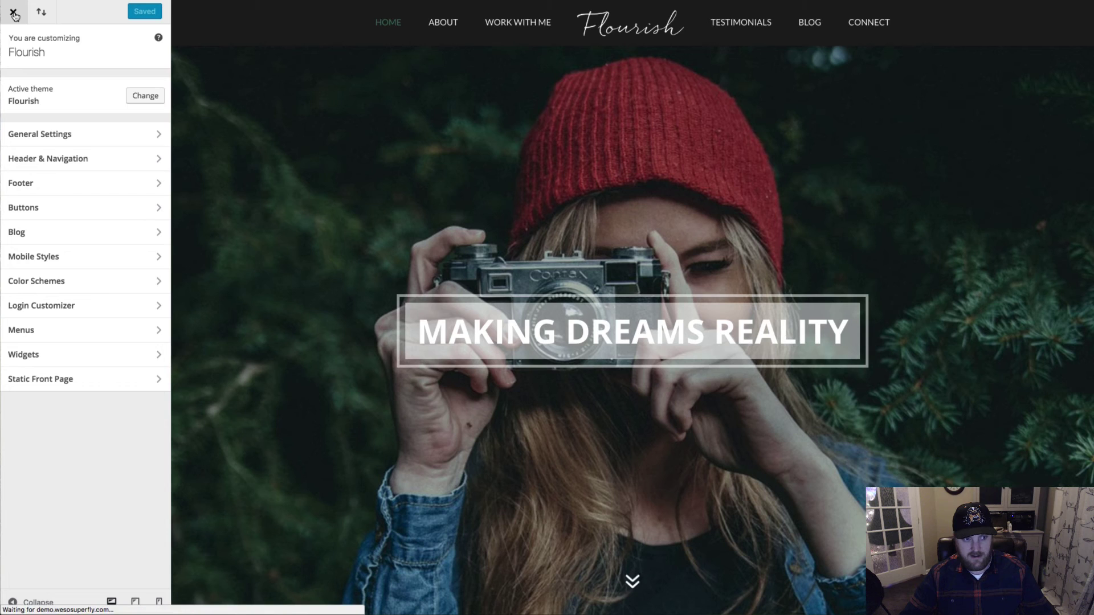